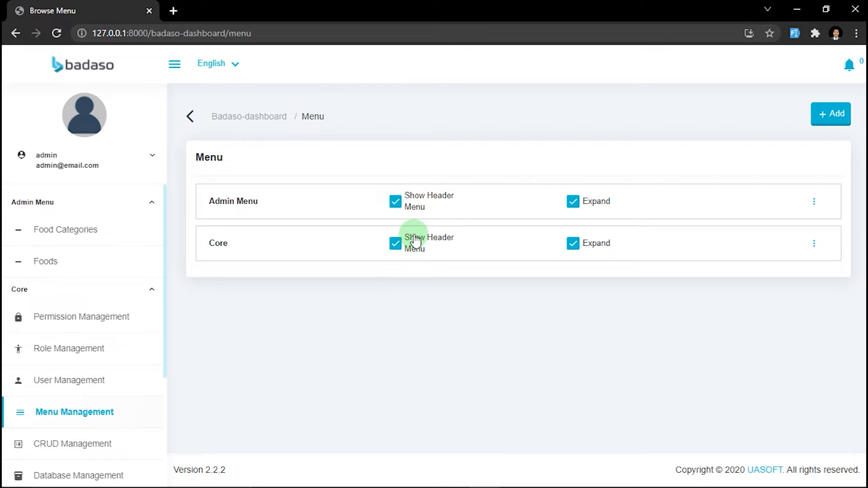
- Try the Core menu's Show Header Menu and Expand options, leaving the header shown and Expand off
left_click(396, 245)
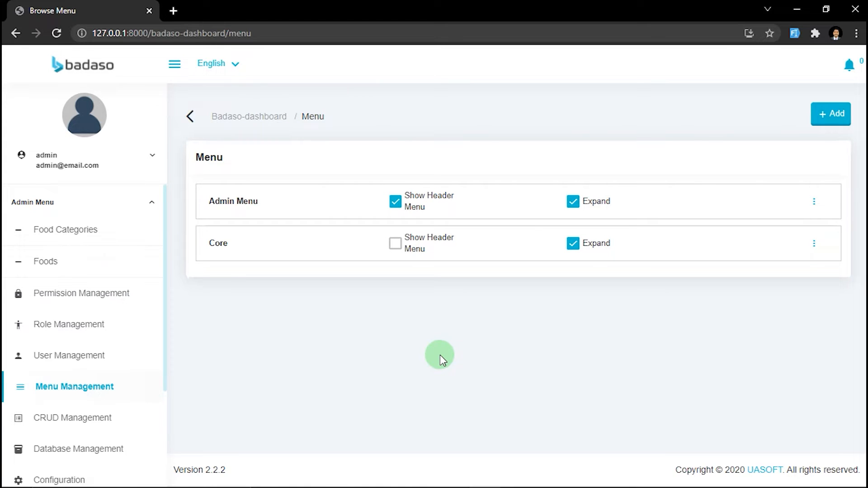
left_click(394, 244)
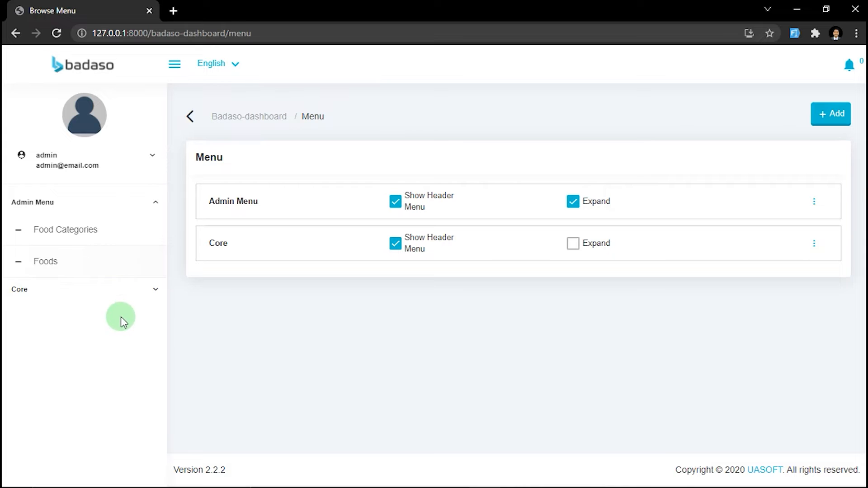
left_click(153, 290)
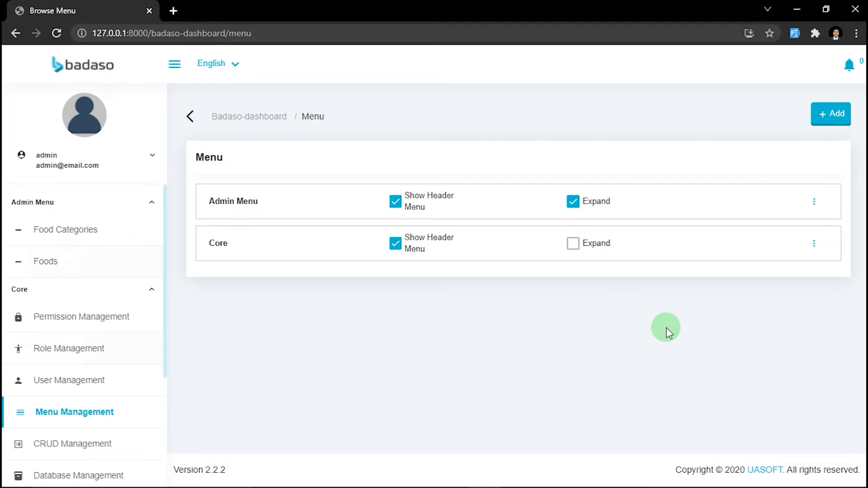
- Edit the Core menu, set its display name to "Core Test" and save the change
left_click(813, 247)
left_click(777, 298)
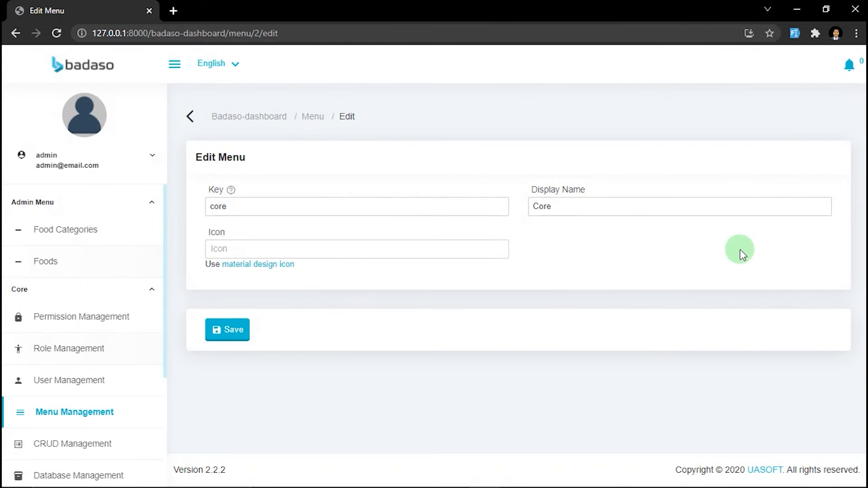
left_click(244, 206)
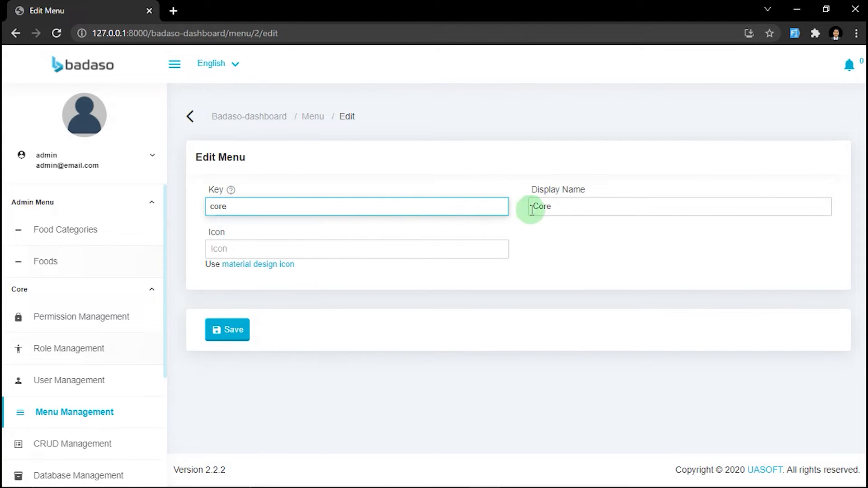
left_click(566, 209)
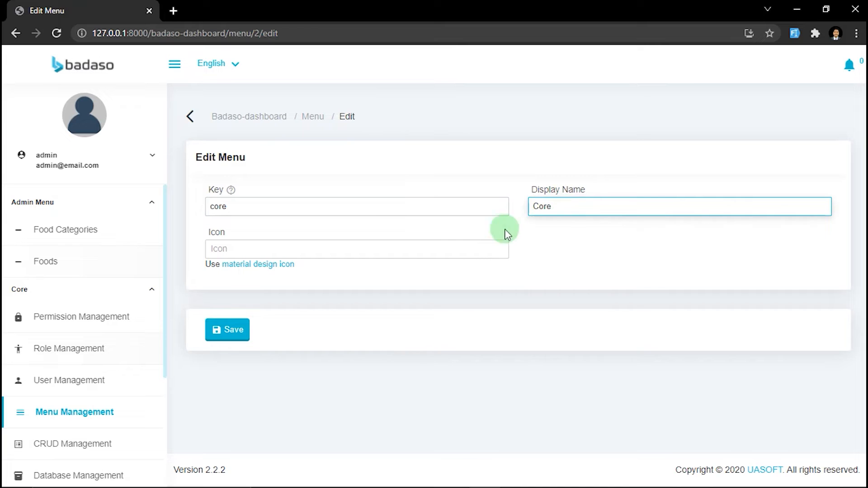
left_click(265, 253)
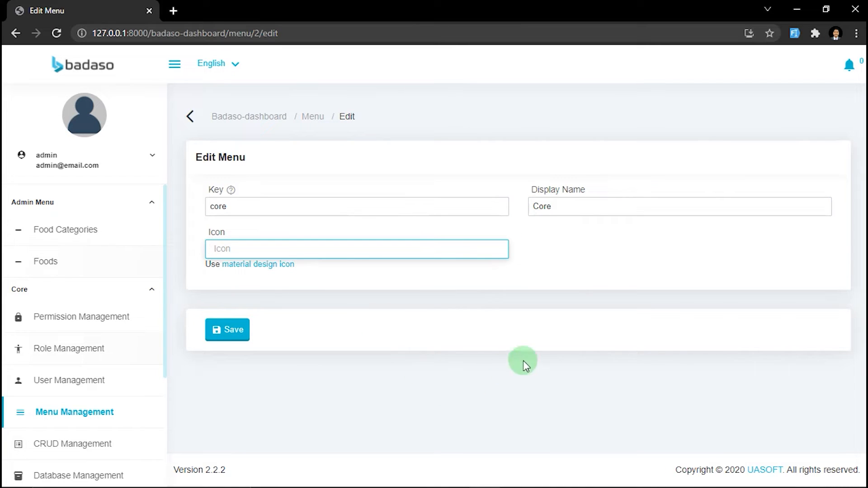
left_click(654, 202)
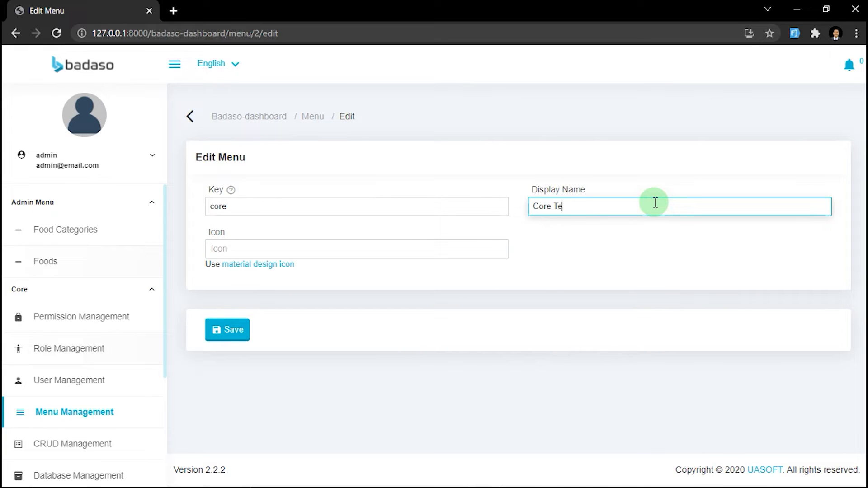
left_click_drag(655, 202, 527, 216)
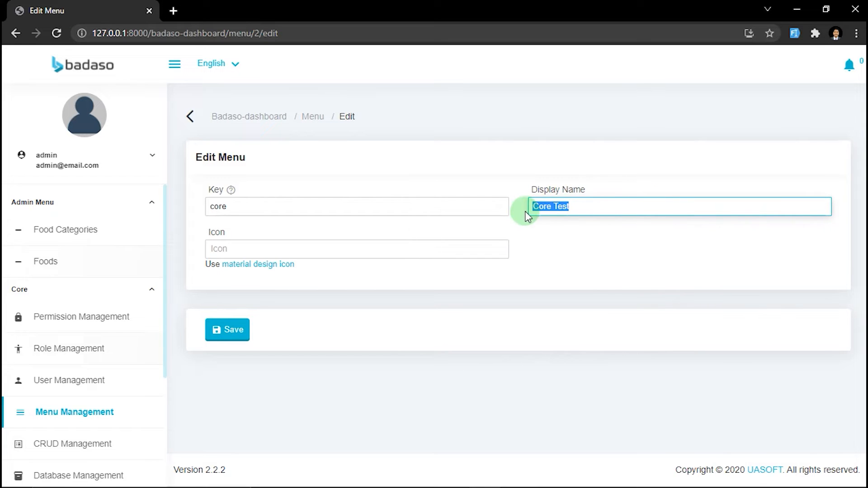
left_click(531, 255)
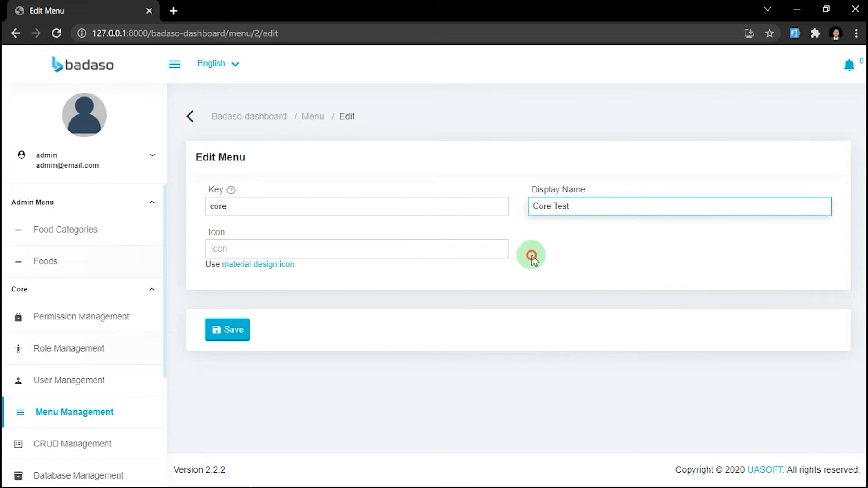
left_click(235, 333)
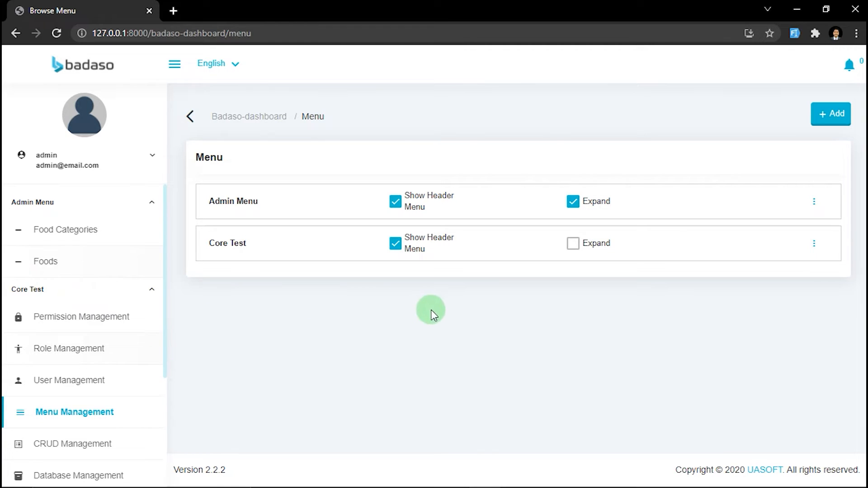
left_click(813, 247)
left_click(773, 276)
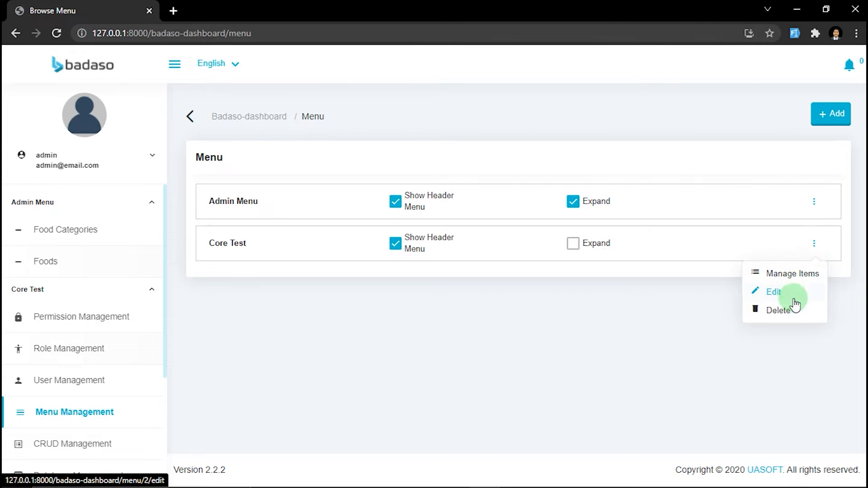
left_click(784, 316)
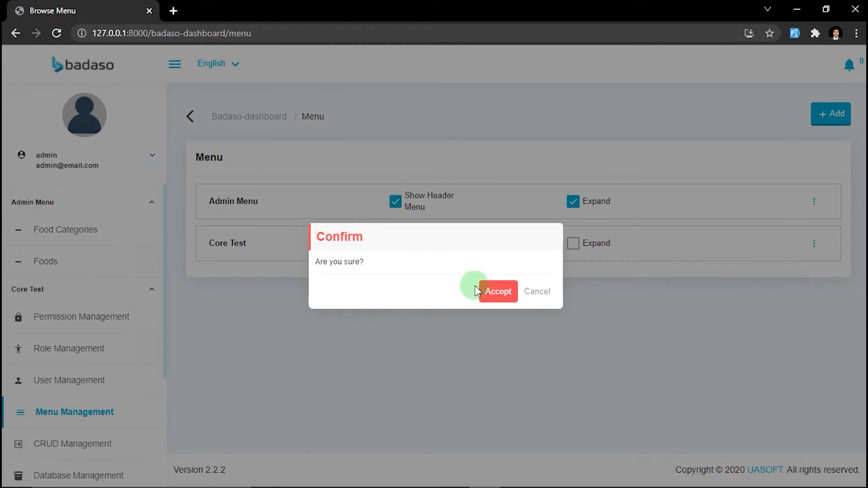
left_click(540, 292)
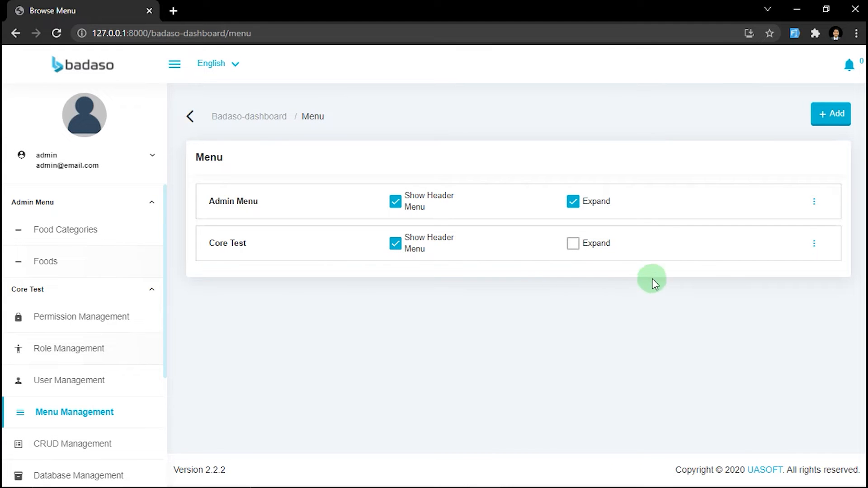
- Open the Admin Menu's items for management and move Food Categories below Foods and back above it
left_click(811, 201)
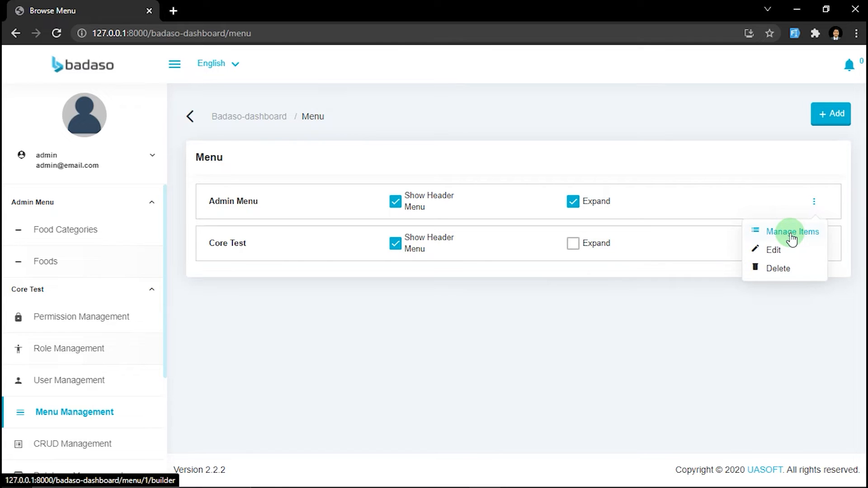
left_click(790, 234)
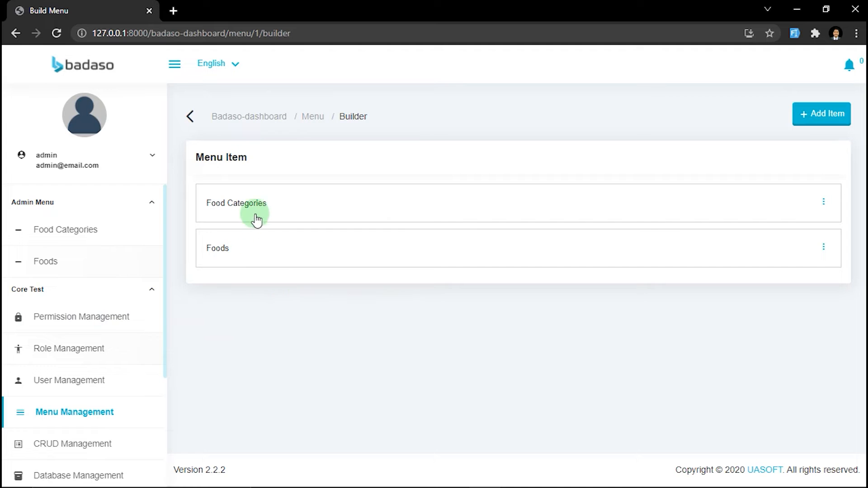
left_click_drag(340, 205, 281, 259)
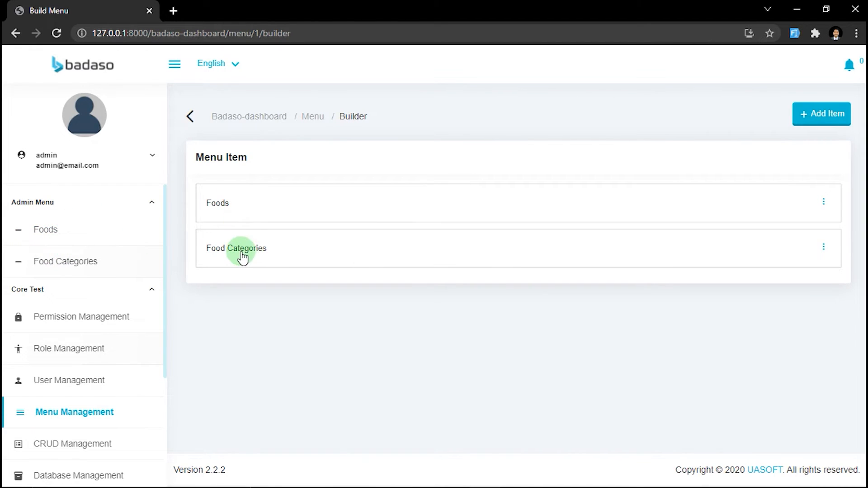
left_click_drag(261, 261, 252, 207)
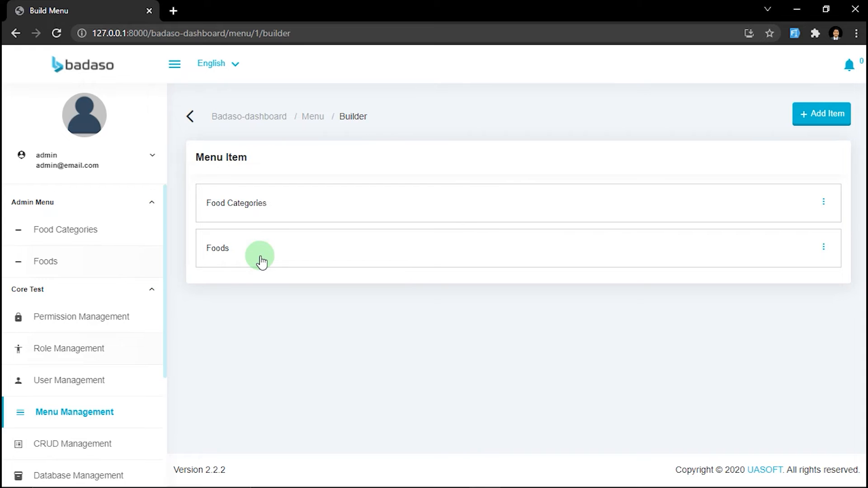
- Nest Foods under Food Categories, try collapsing the new group, and return Foods to the top level
left_click_drag(261, 261, 315, 262)
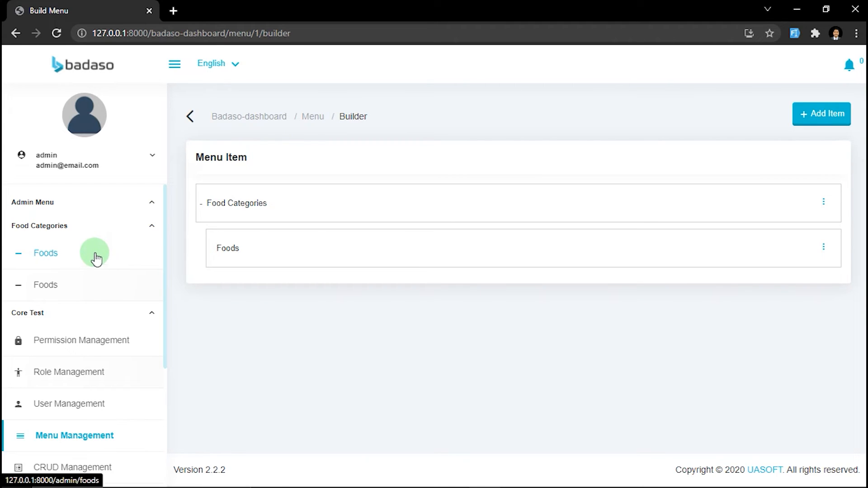
left_click(153, 227)
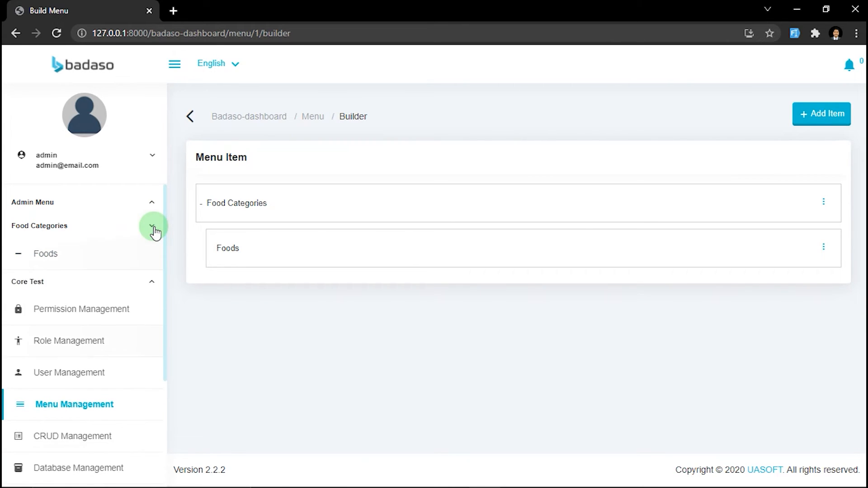
left_click(154, 227)
left_click(154, 227)
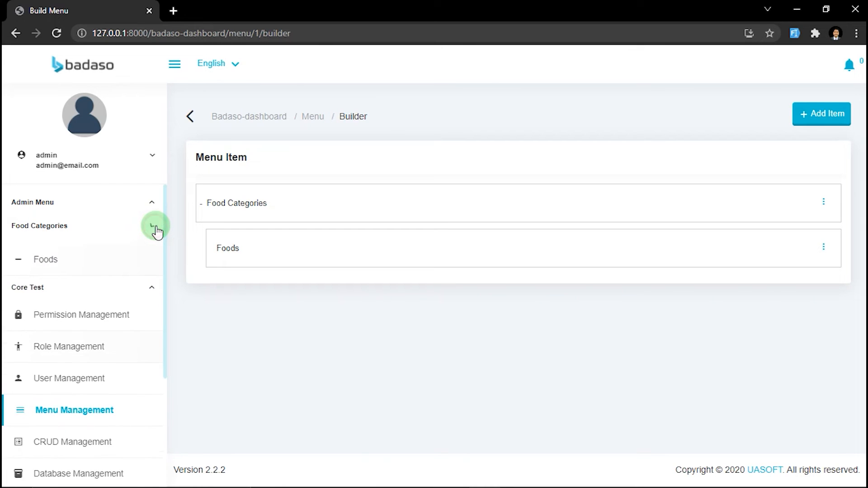
left_click(145, 255)
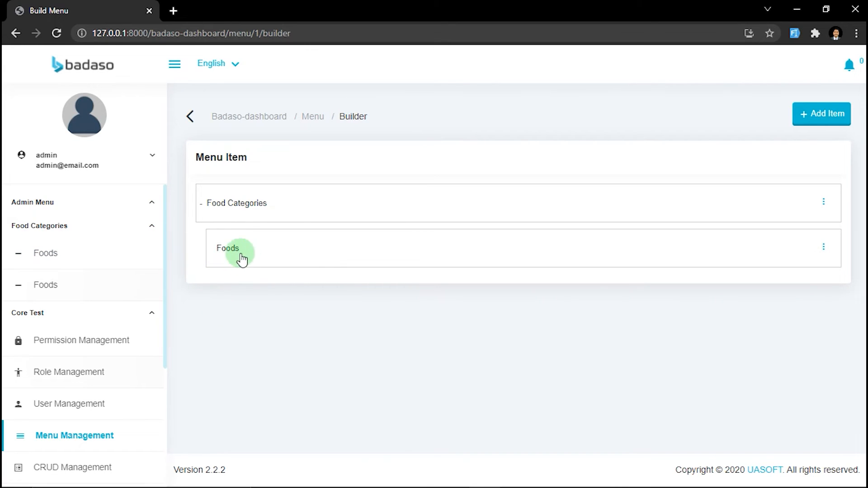
left_click_drag(317, 258, 292, 256)
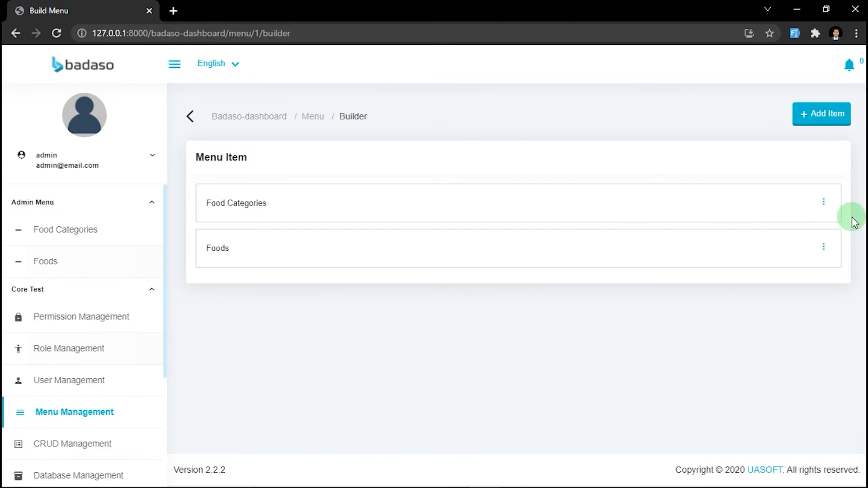
- Edit the Foods menu item, set its title to "Foods Test" and save the change
left_click(824, 247)
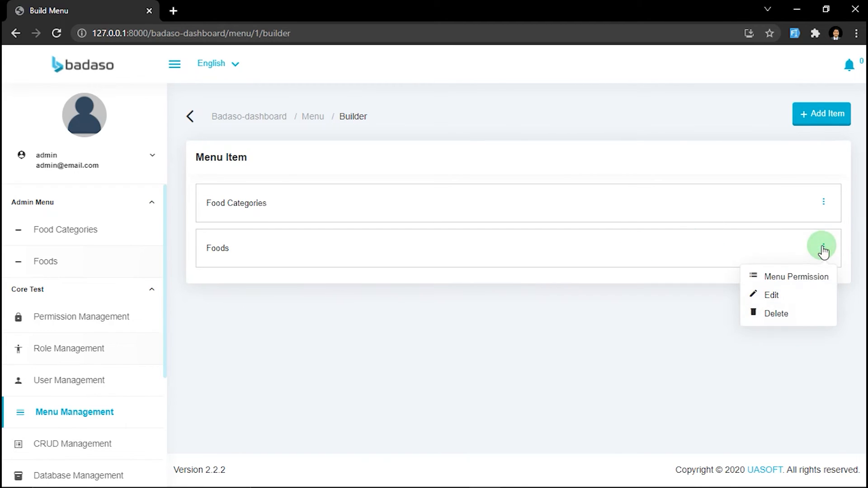
left_click(803, 300)
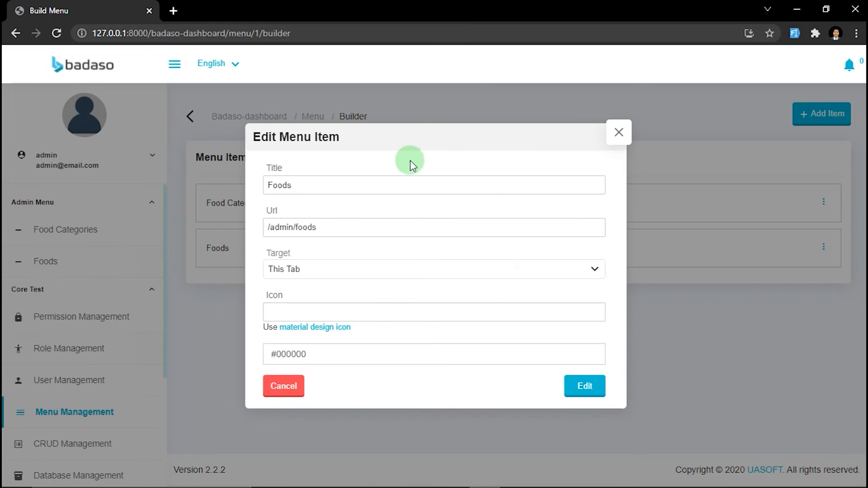
left_click(346, 179)
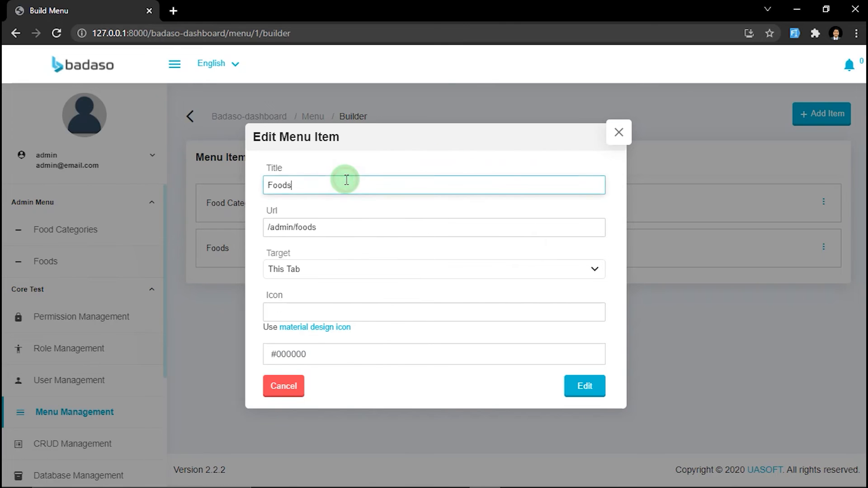
left_click(343, 231)
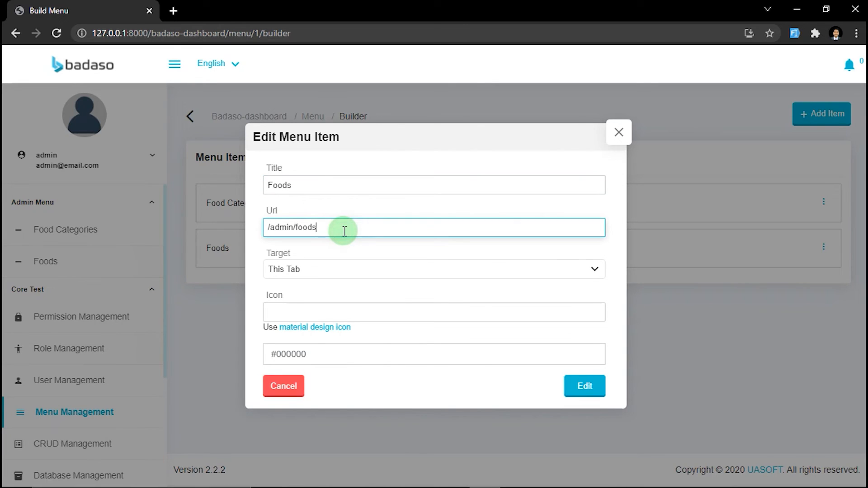
left_click(341, 270)
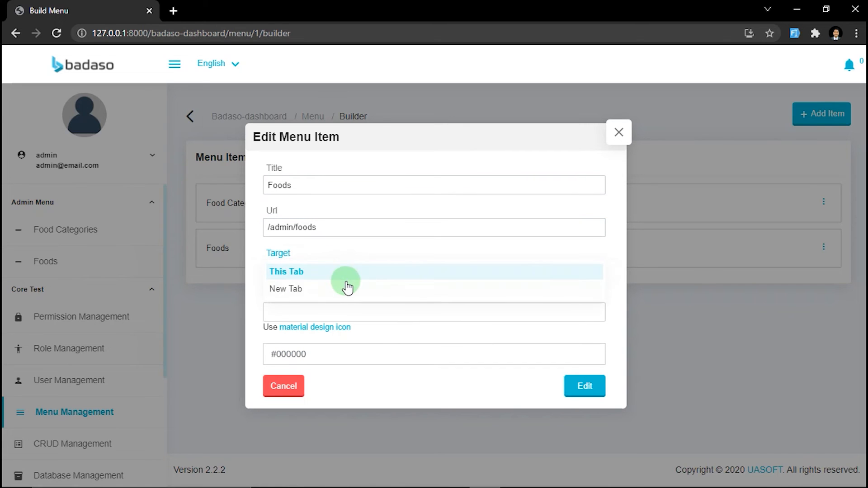
left_click(325, 252)
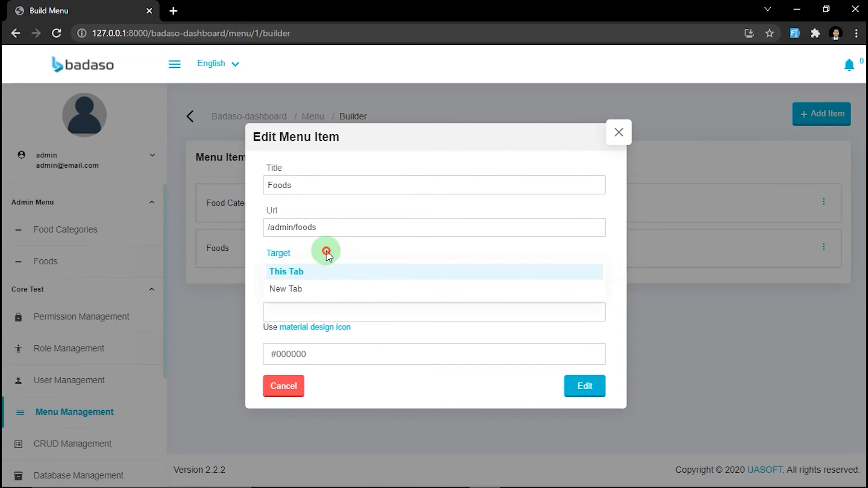
left_click(312, 312)
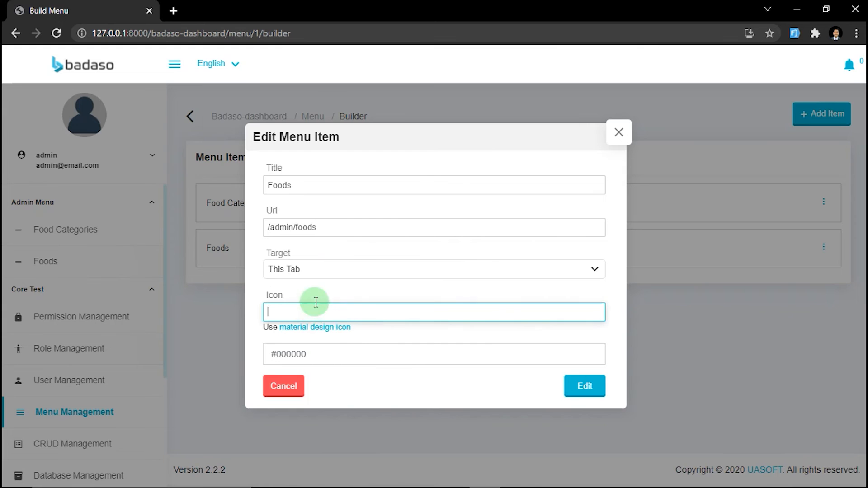
left_click(309, 288)
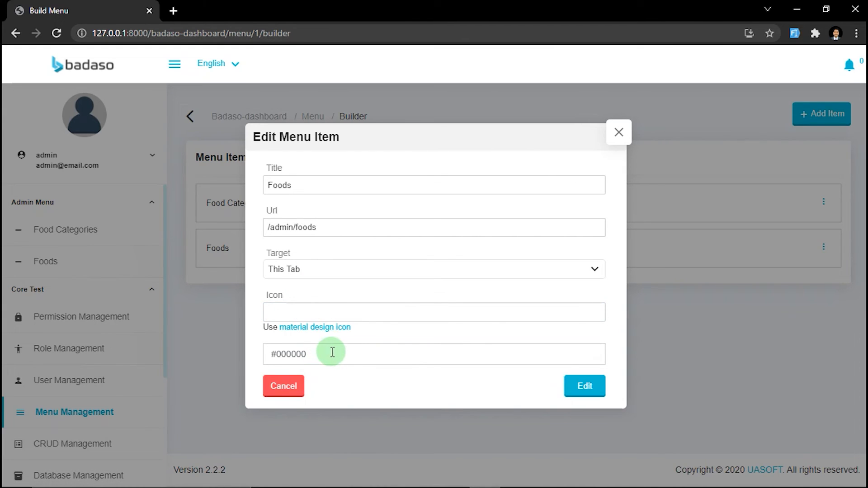
left_click(397, 187)
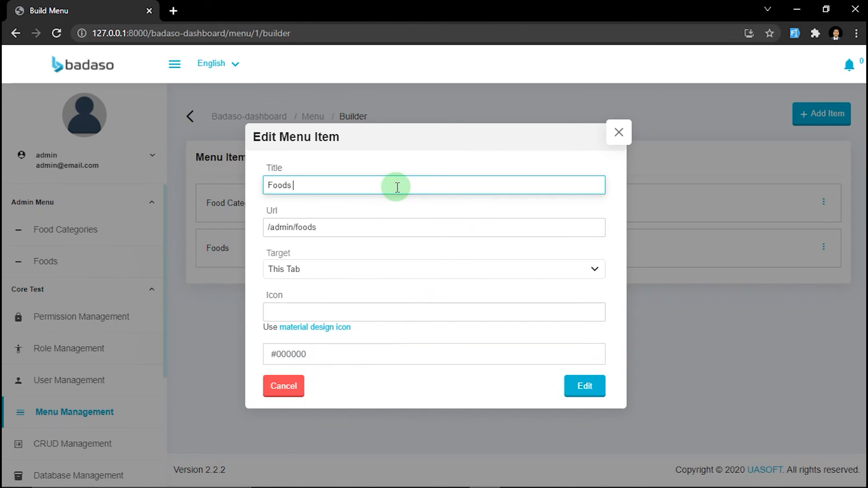
type("Test")
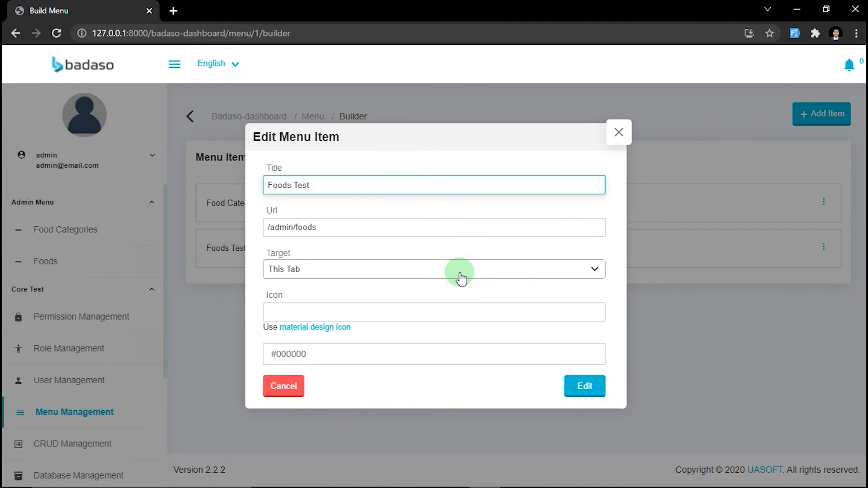
left_click(574, 387)
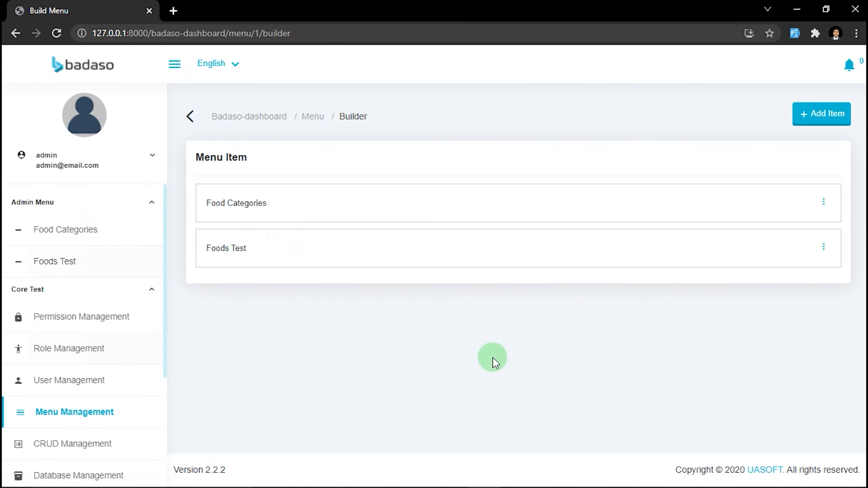
left_click(825, 244)
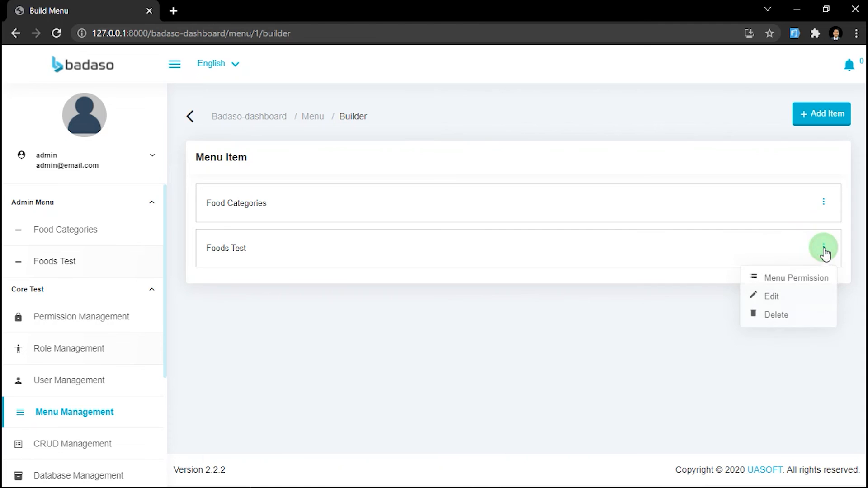
left_click(787, 317)
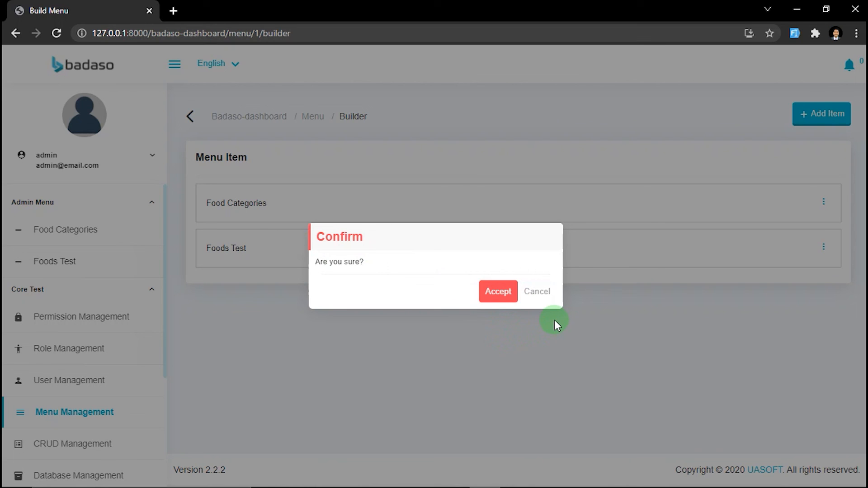
left_click(547, 292)
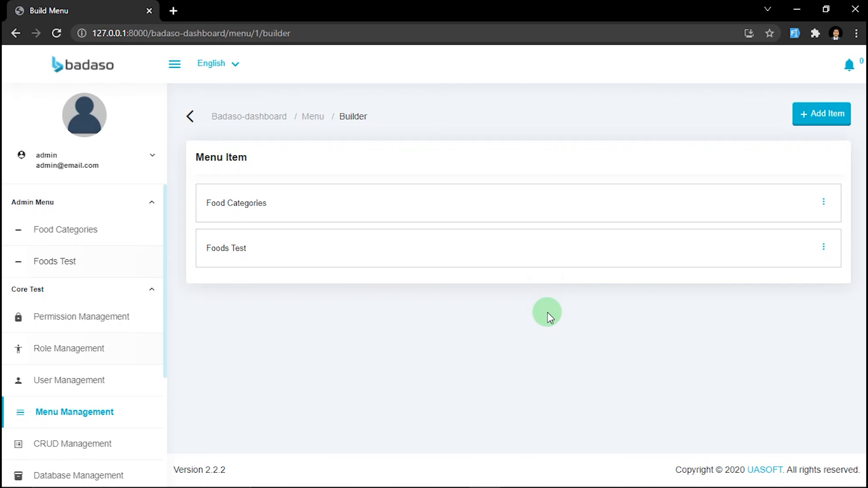